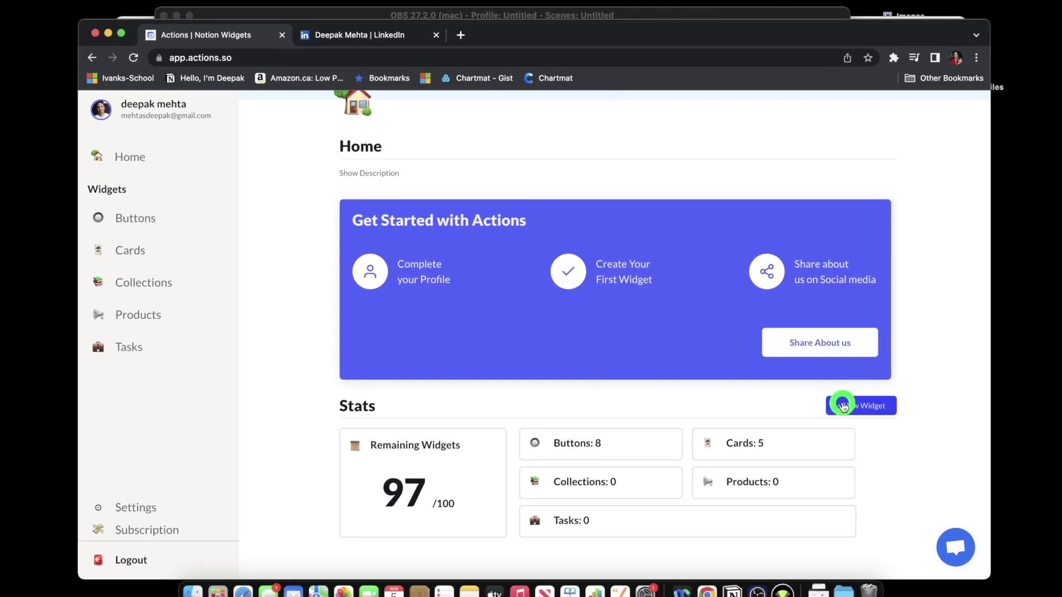
Start a new widget, dismiss the Widget Type choice and go to the Cards widgets page.
click(842, 405)
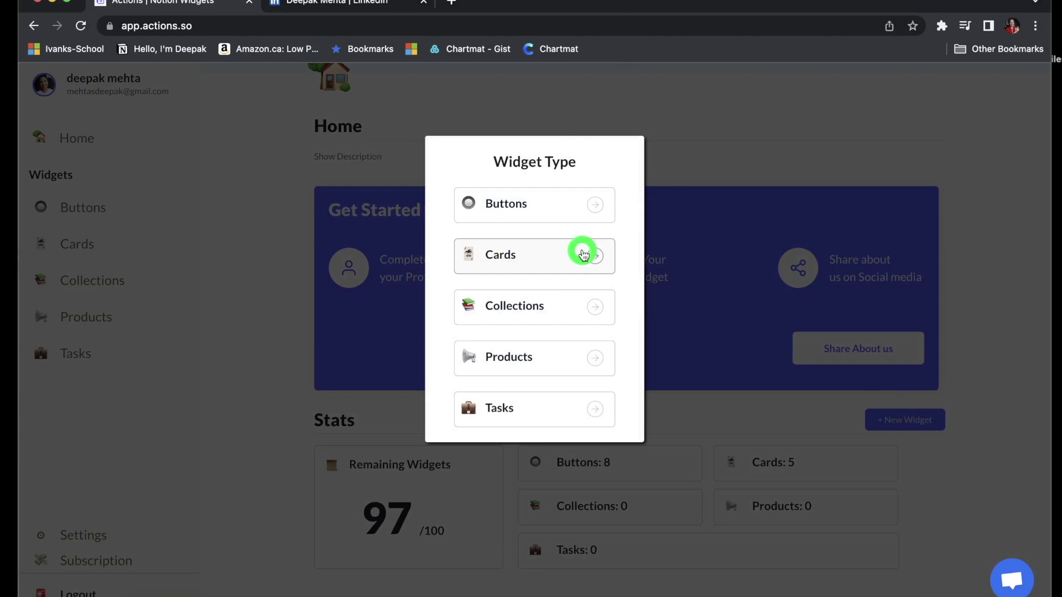
click(728, 153)
click(155, 260)
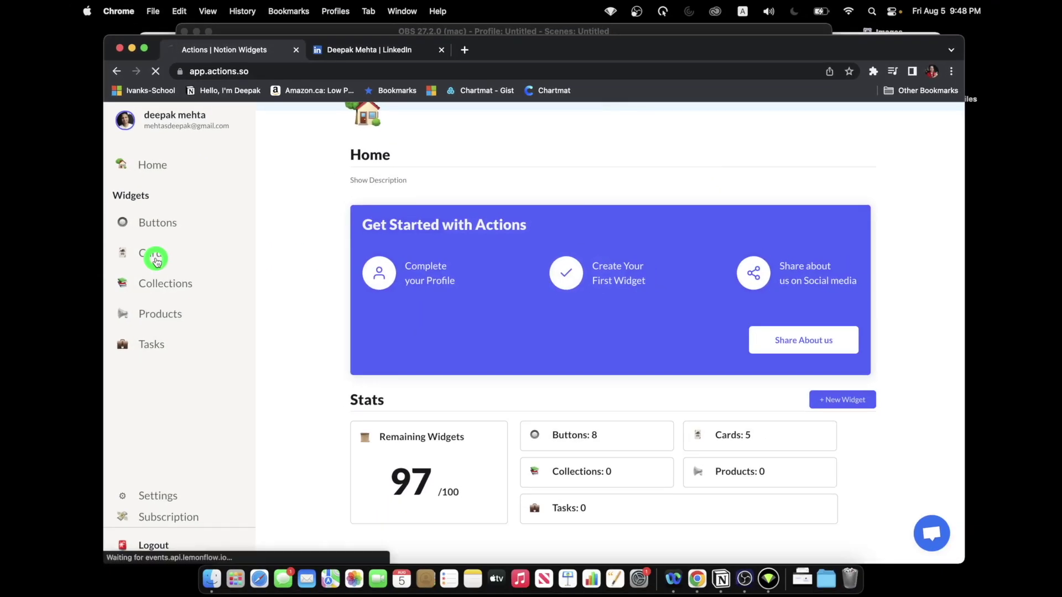
scroll(470, 285, down, 3)
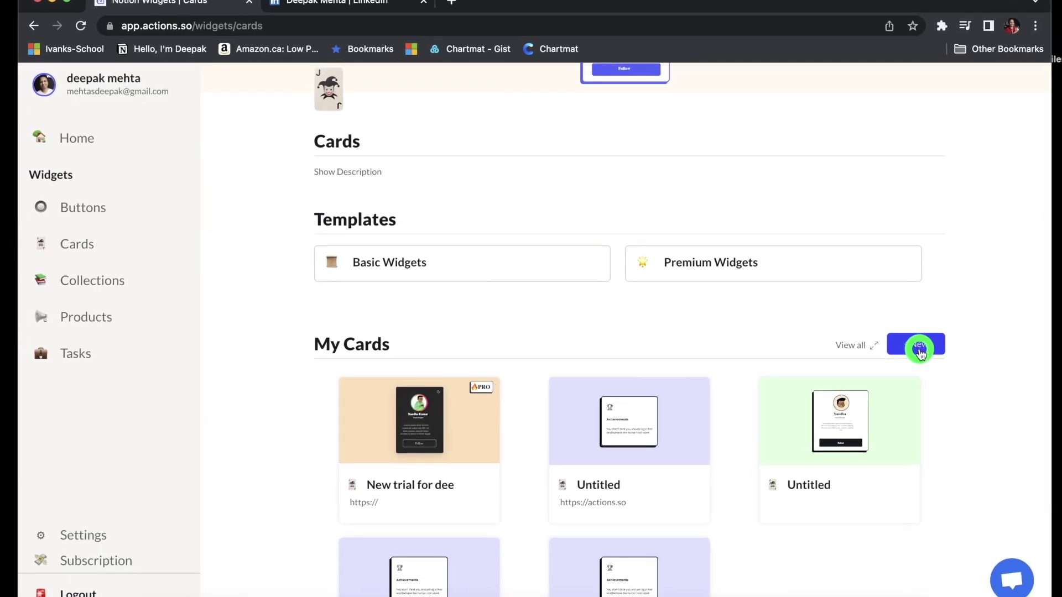
Skip past the free card templates and show the Premium Widgets collection, Pro-card1 to Pro-card7.
click(919, 352)
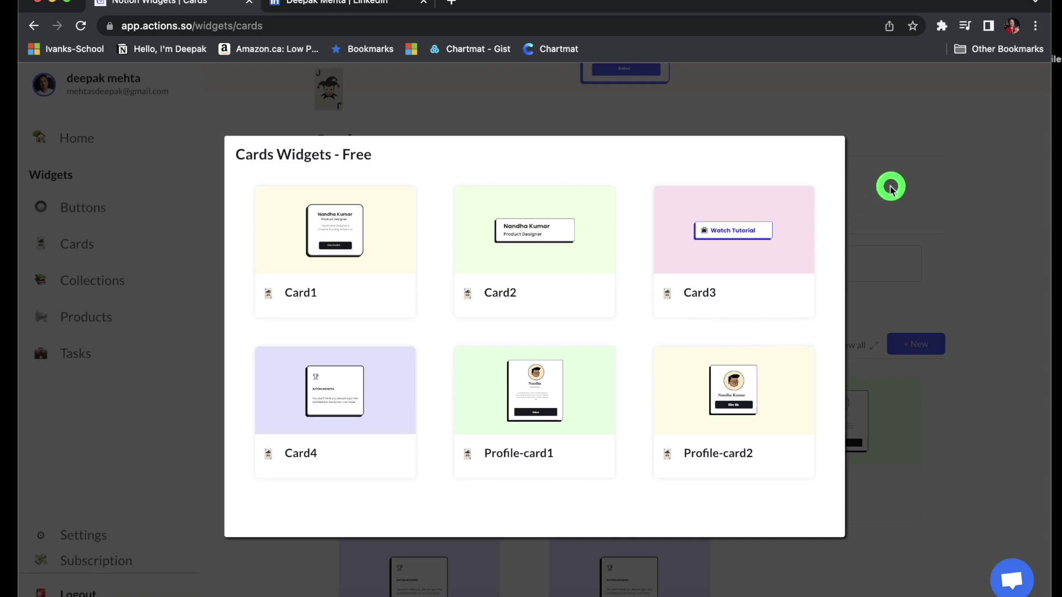
click(934, 185)
scroll(744, 296, down, 1)
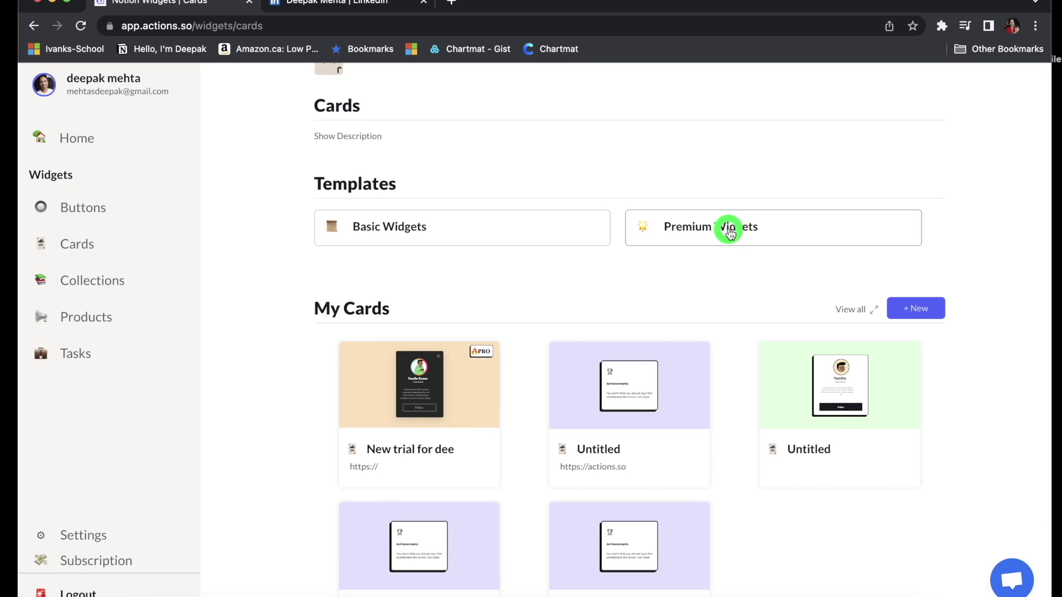
click(728, 233)
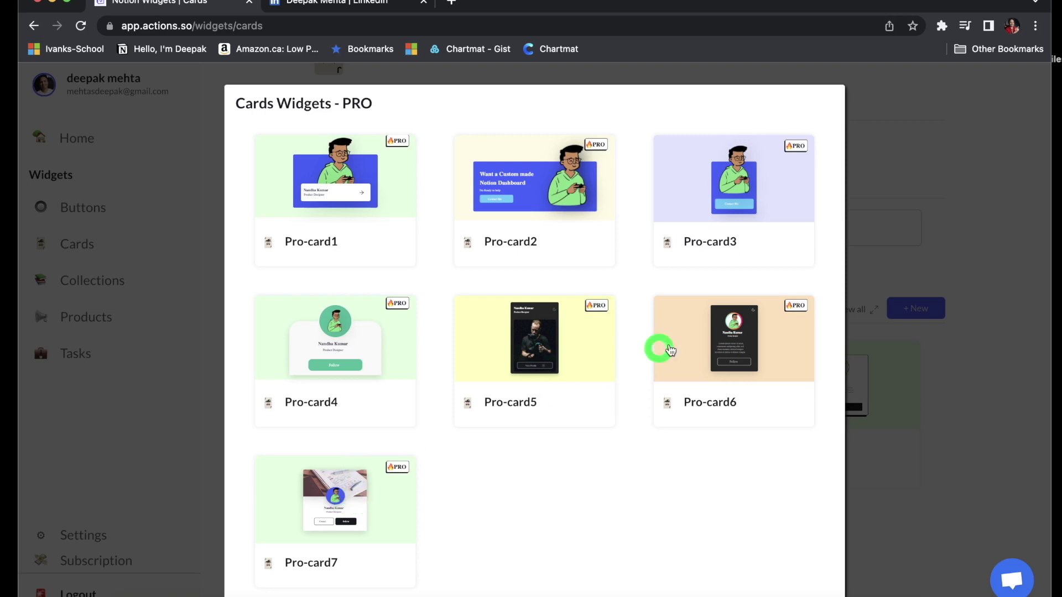
Create a card from the Pro-card6 template named 'My personal profile'.
click(736, 342)
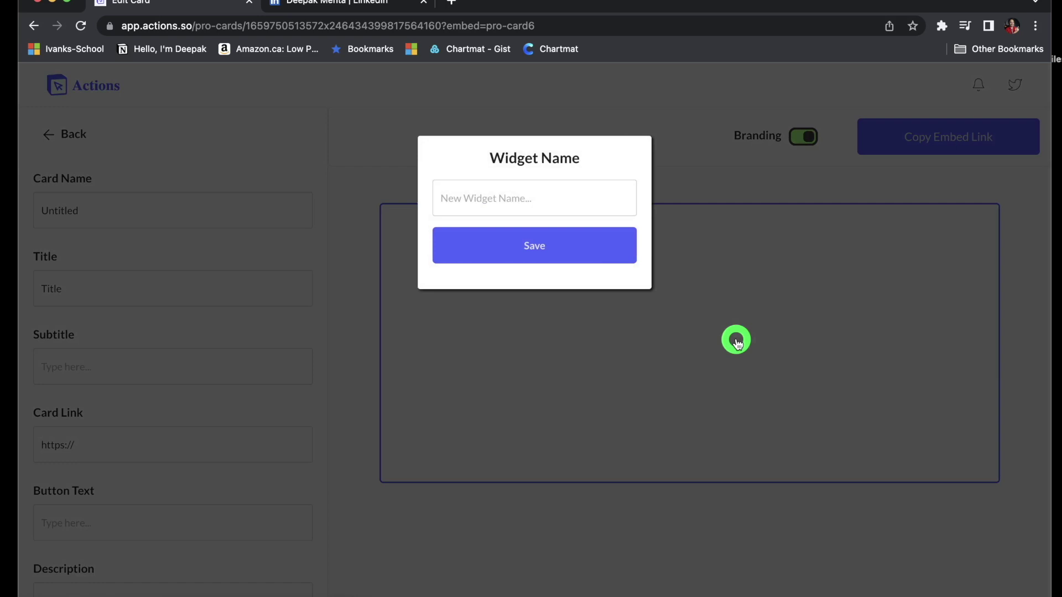
click(503, 204)
text(My personal profile)
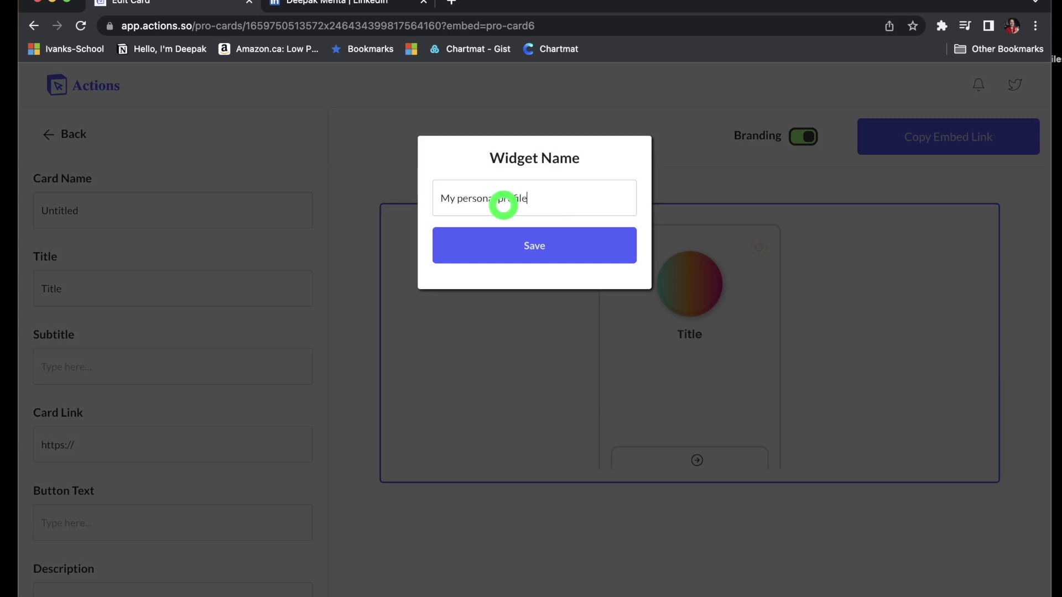
click(514, 241)
text(My personal pro)
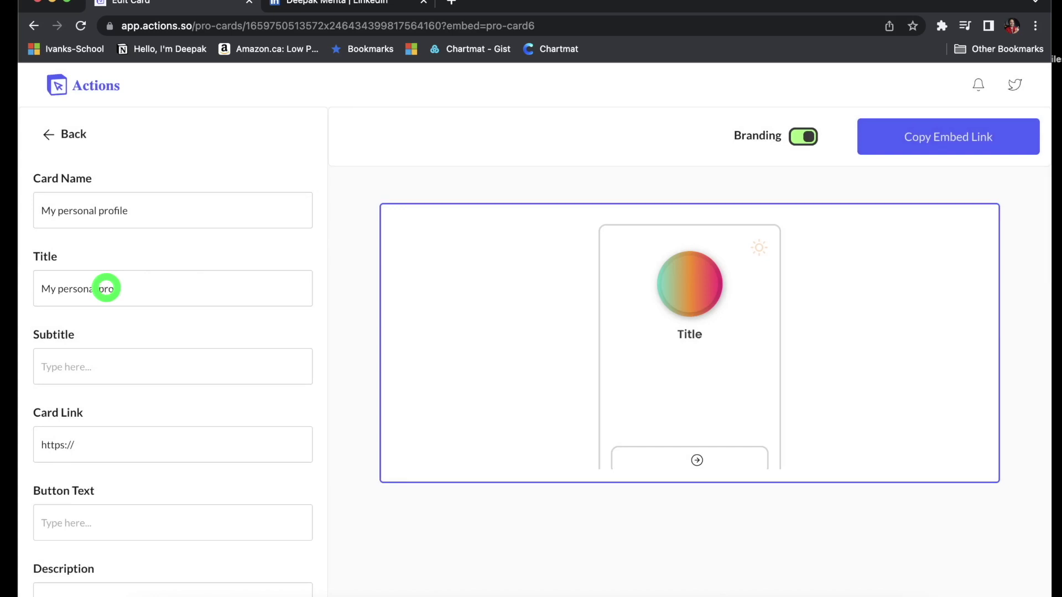
text(file)
Add the owner's name as subtitle, switch the card to dark mode and link it to the personal website.
click(52, 370)
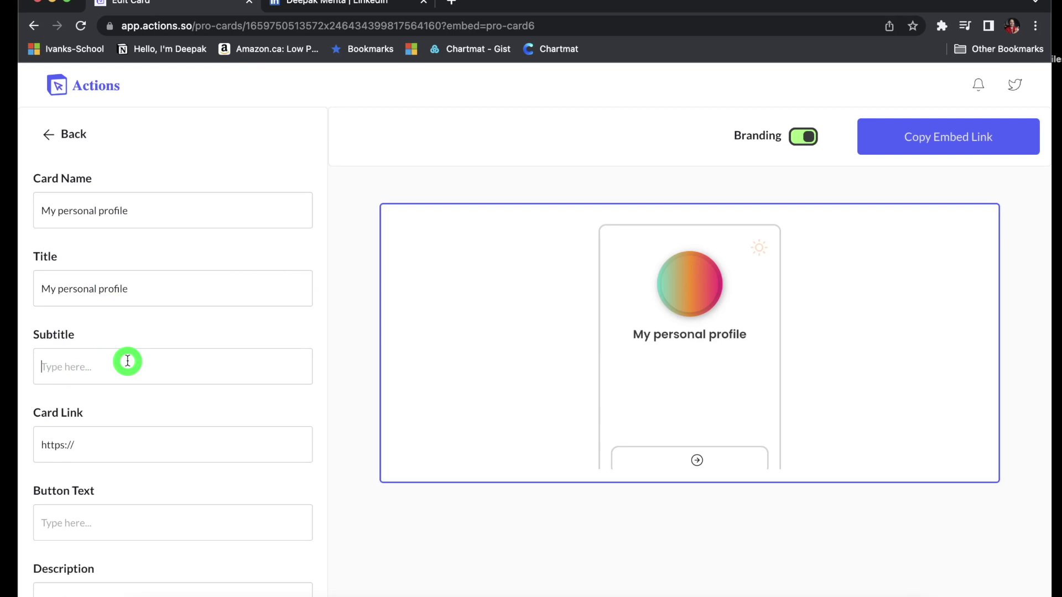
click(338, 370)
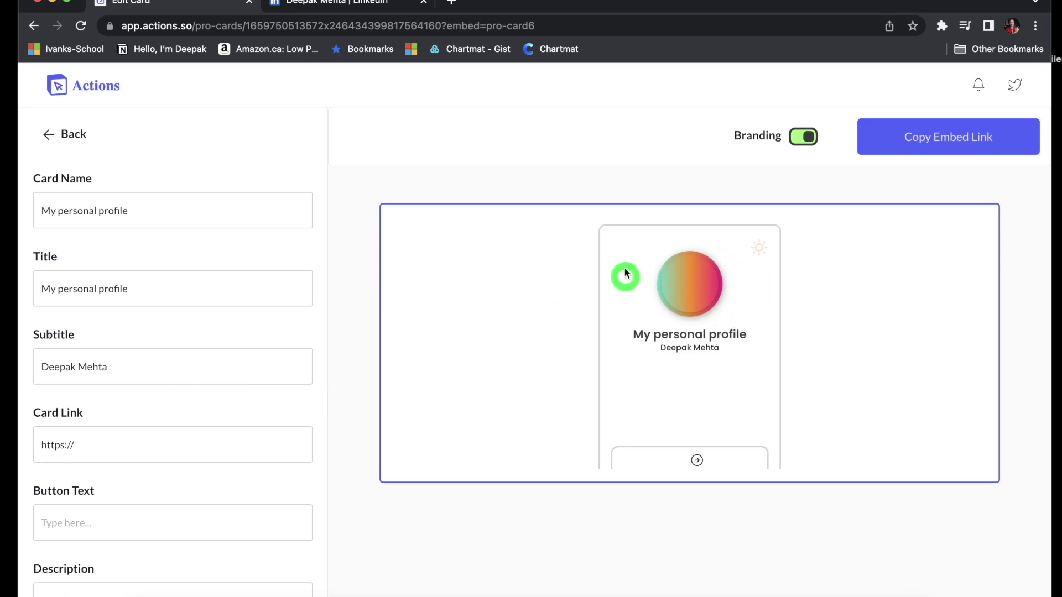
click(760, 249)
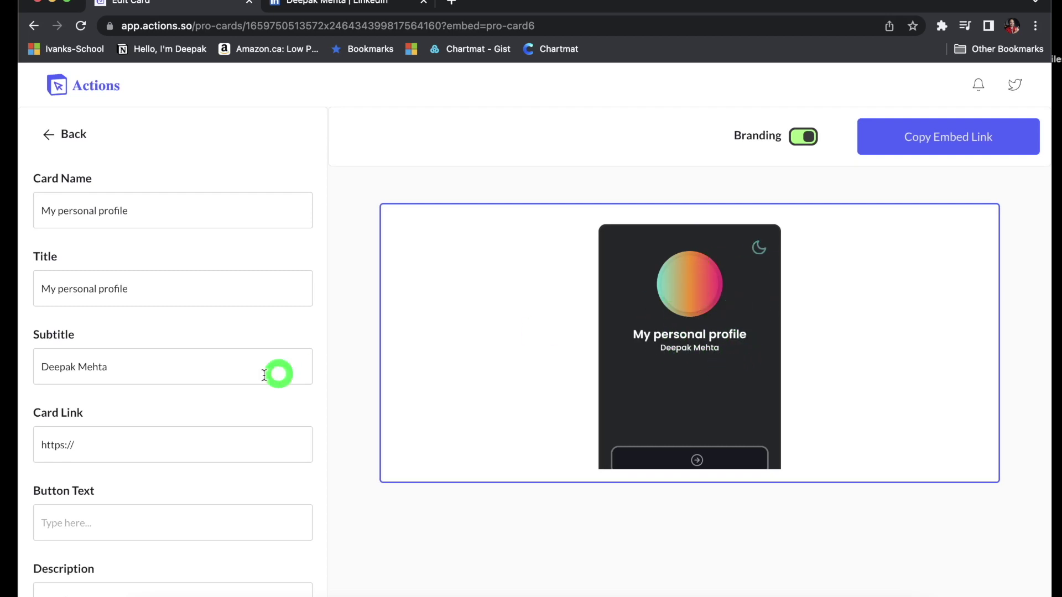
scroll(130, 429, down, 2)
click(138, 349)
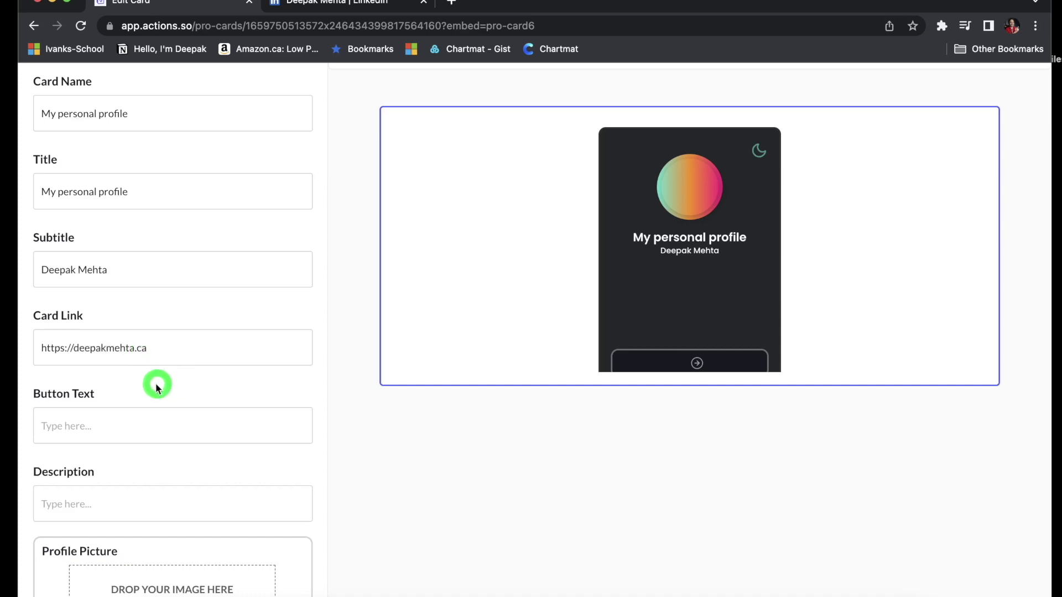
Set the button text to 'My story' and the description to 'follow along my journey'.
click(99, 423)
text(My story)
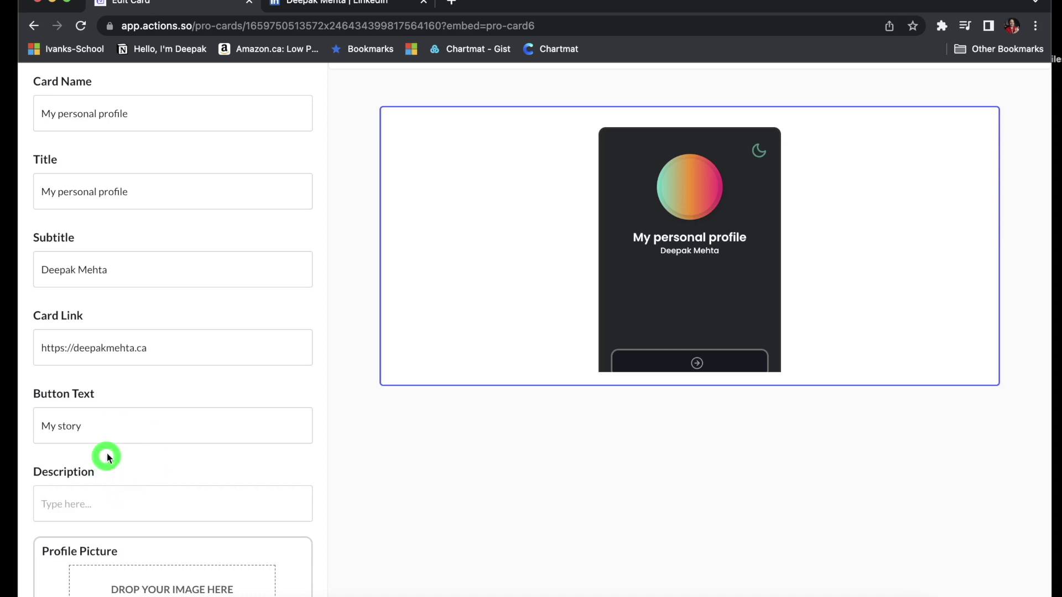
click(63, 503)
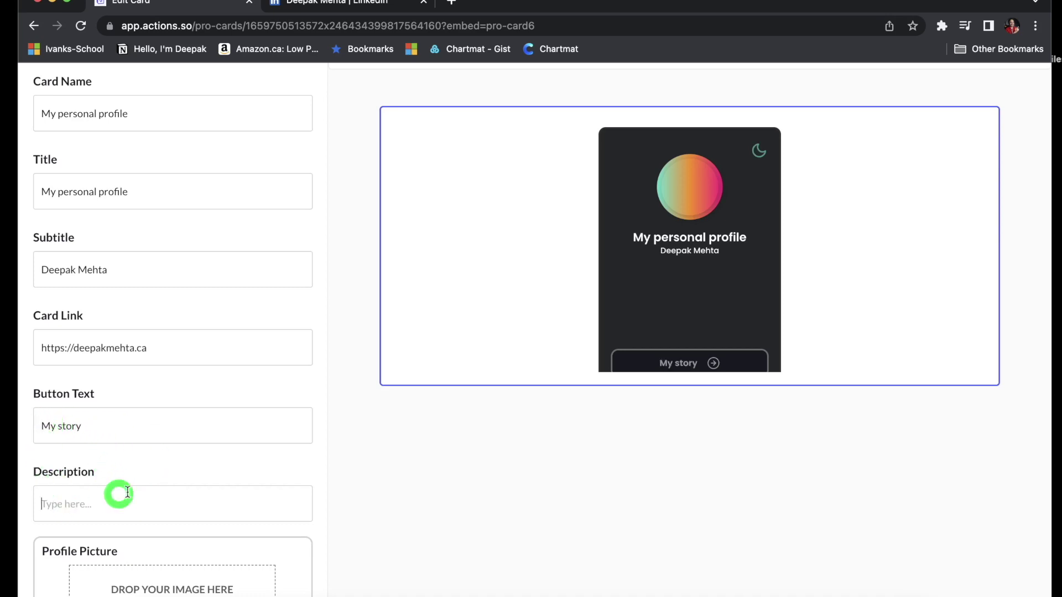
scroll(137, 492, down, 2)
text(follow along my journey)
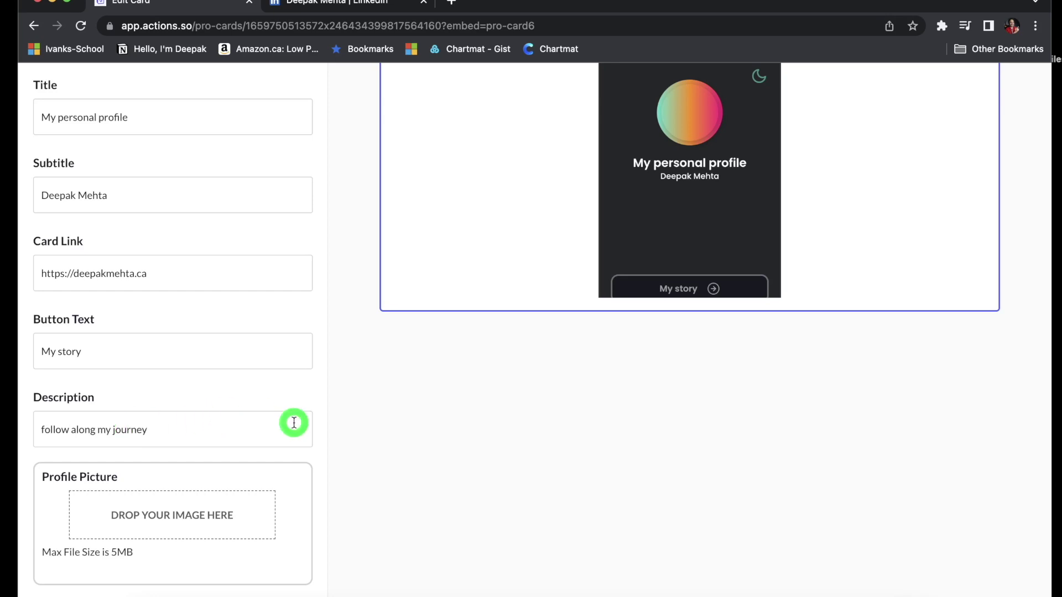
scroll(273, 428, down, 1)
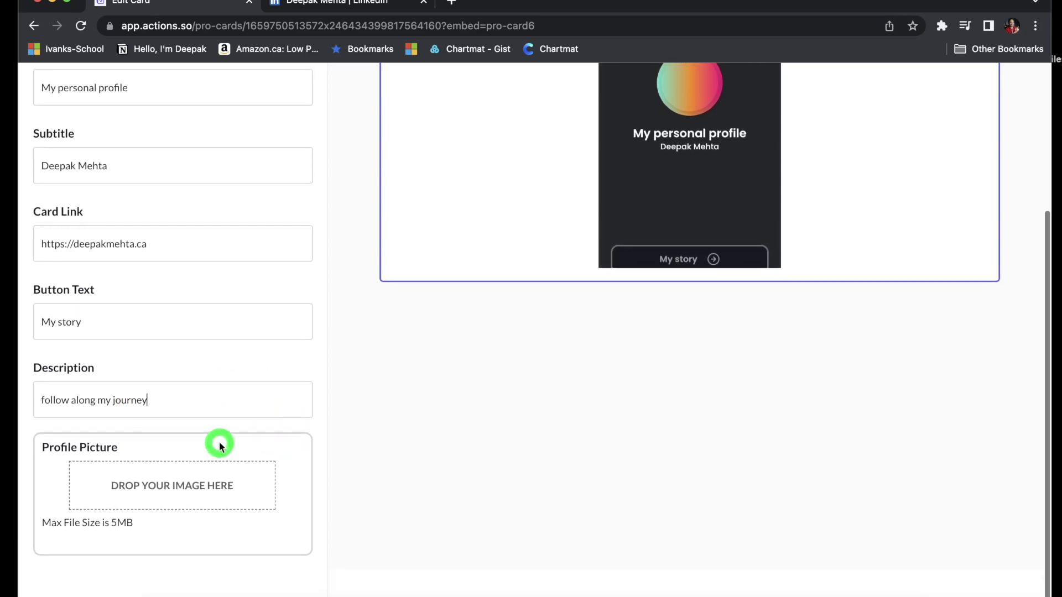
Upload channels4_profile.jpeg from the Desktop as the card's profile picture.
click(157, 491)
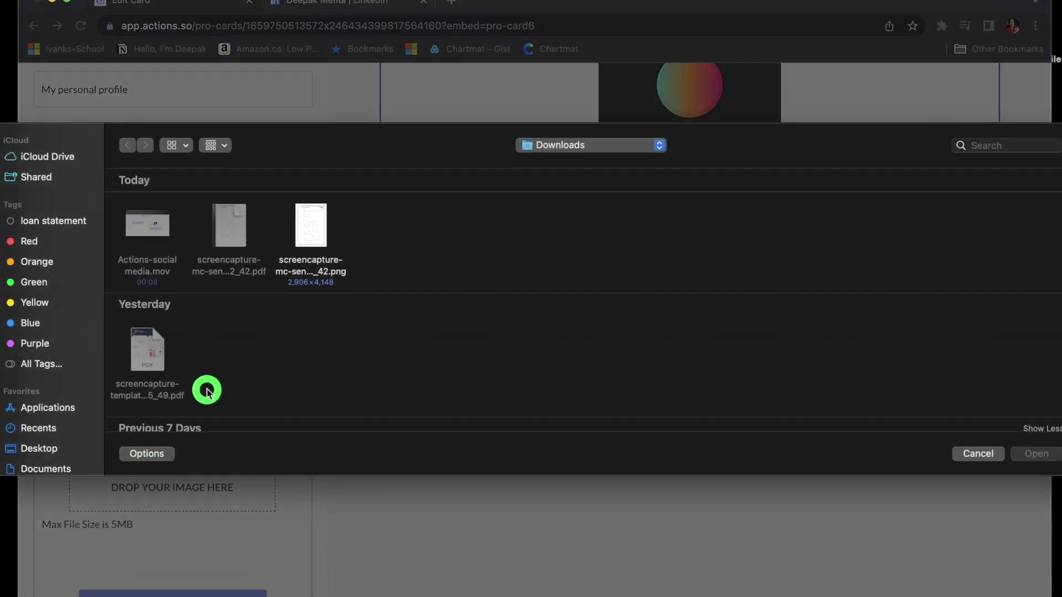
scroll(239, 378, down, 3)
scroll(239, 378, down, 3)
scroll(83, 408, down, 2)
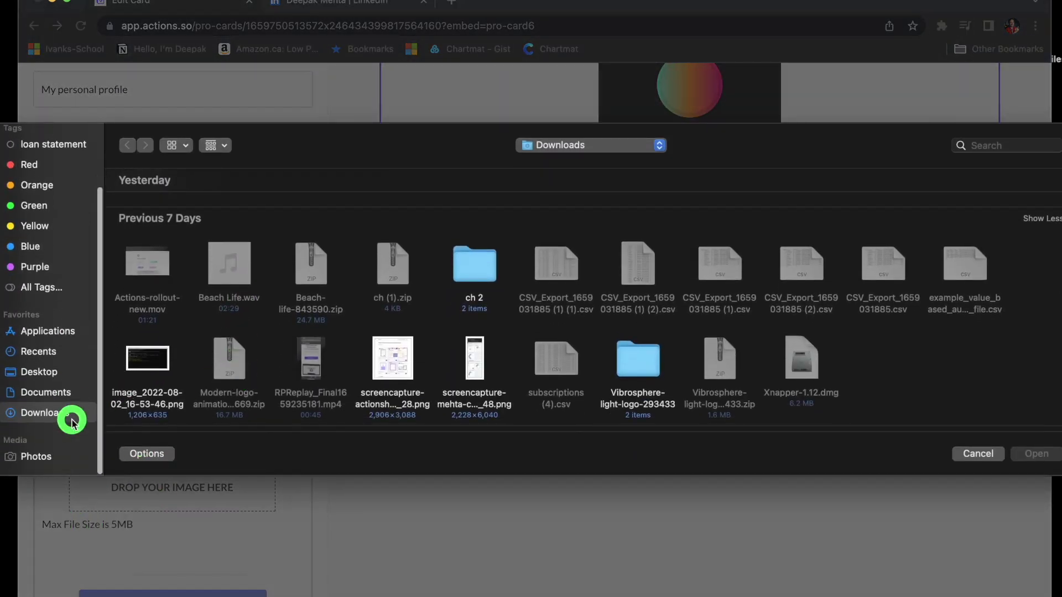
click(54, 375)
click(382, 337)
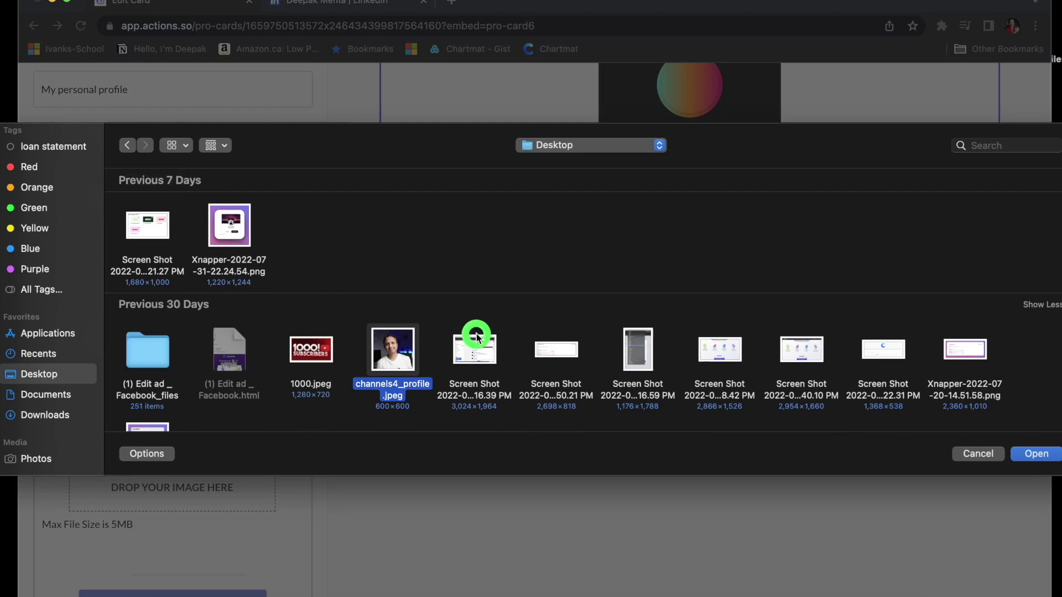
click(1033, 454)
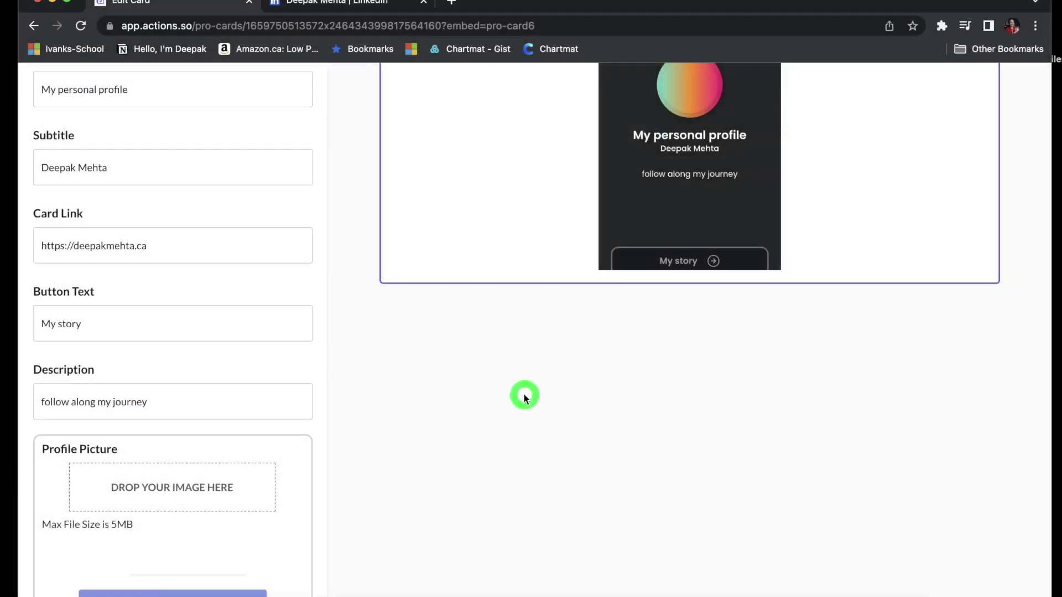
scroll(208, 507, down, 1)
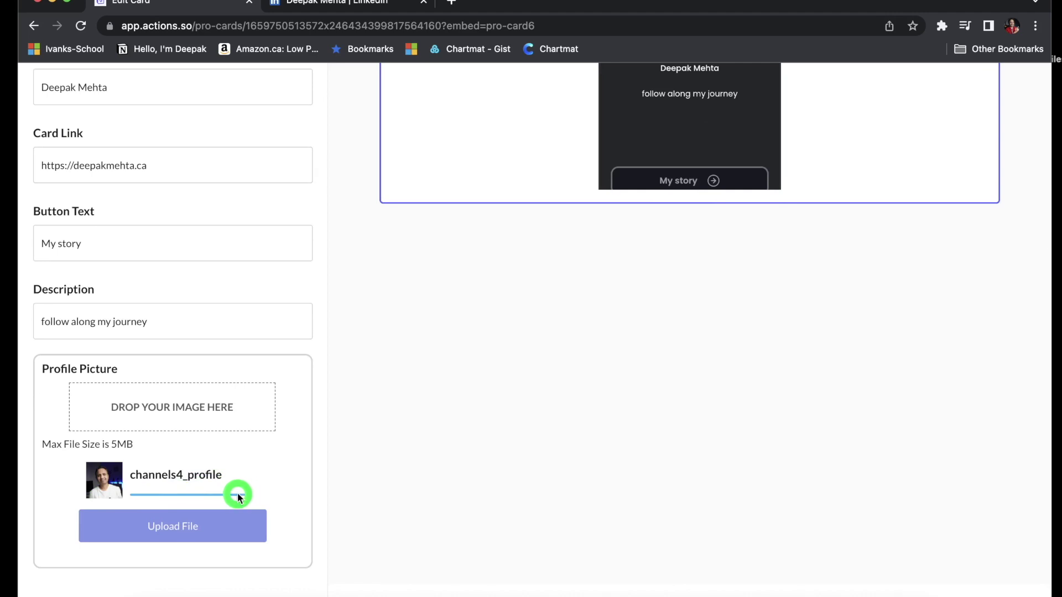
click(163, 531)
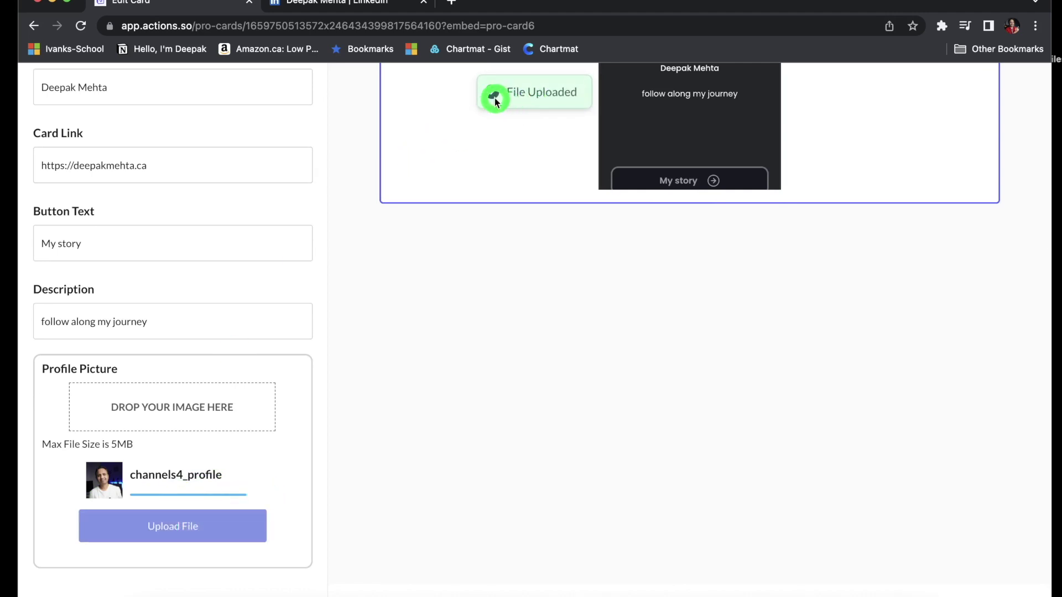
scroll(566, 275, up, 5)
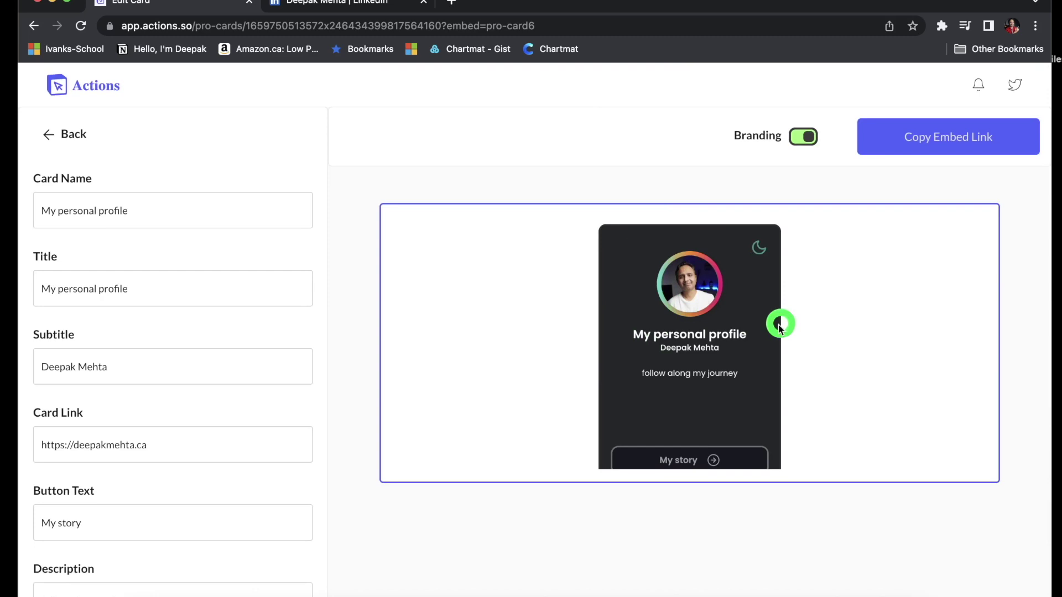
scroll(756, 327, down, 2)
scroll(760, 334, up, 2)
scroll(761, 334, down, 2)
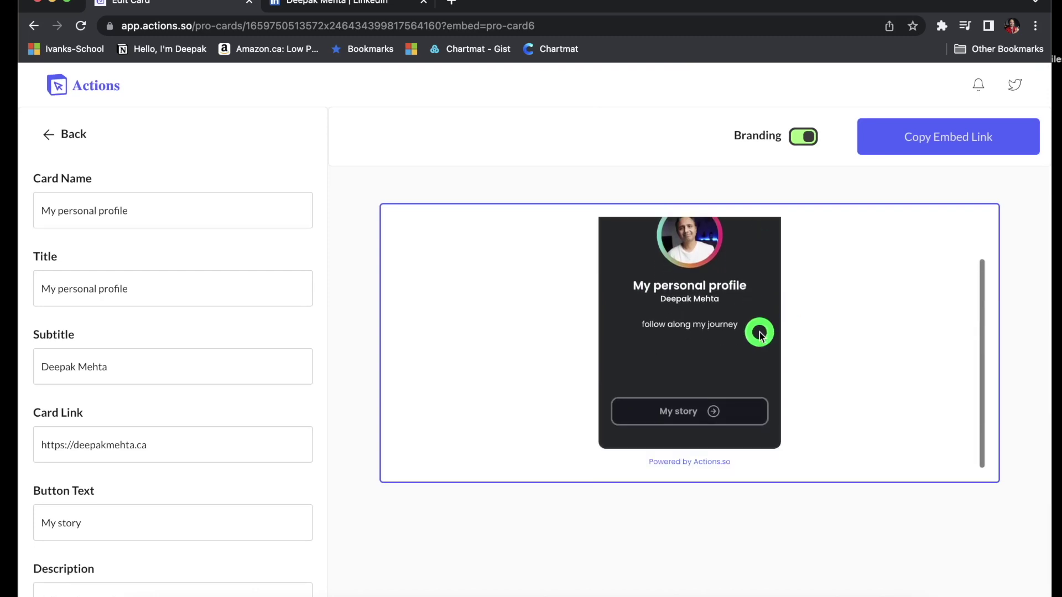
scroll(761, 334, up, 2)
scroll(760, 334, down, 2)
scroll(761, 334, up, 2)
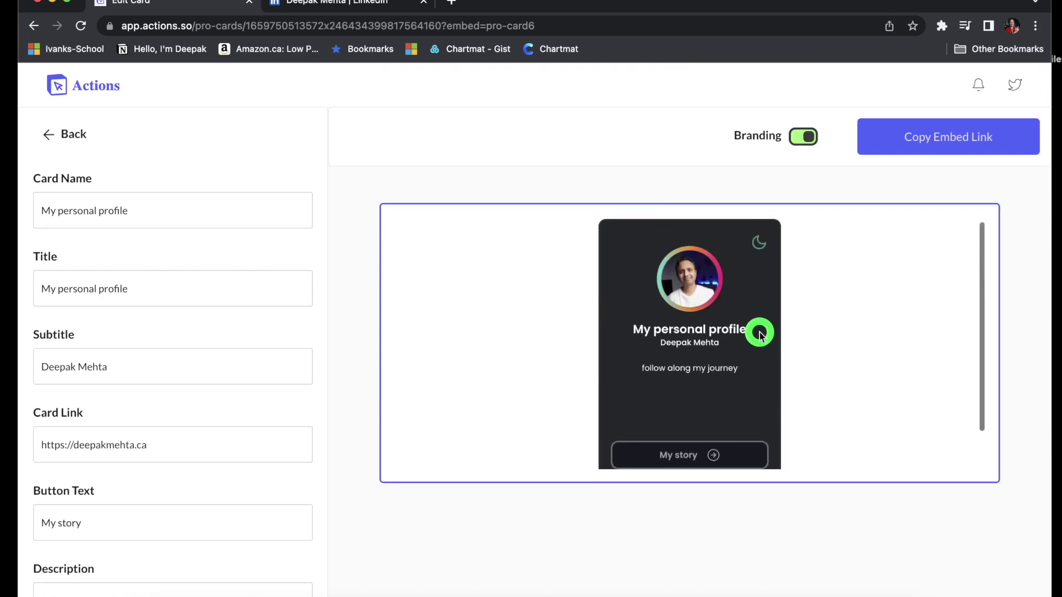
scroll(761, 333, down, 2)
Switch off Actions branding, copy the card's embed link and bring Notion to the front.
click(797, 140)
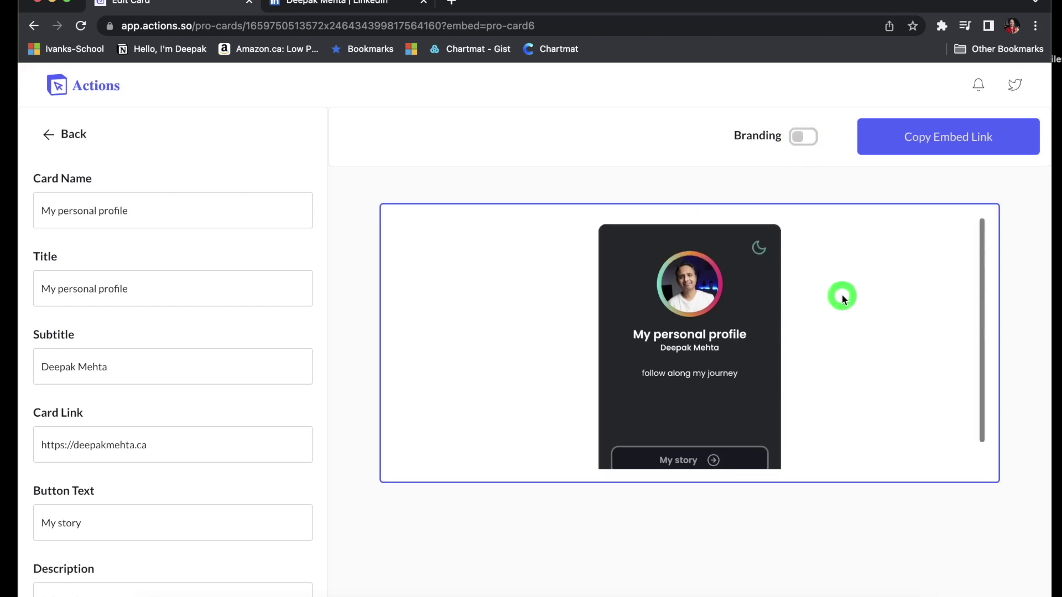
scroll(842, 295, up, 1)
scroll(842, 294, down, 1)
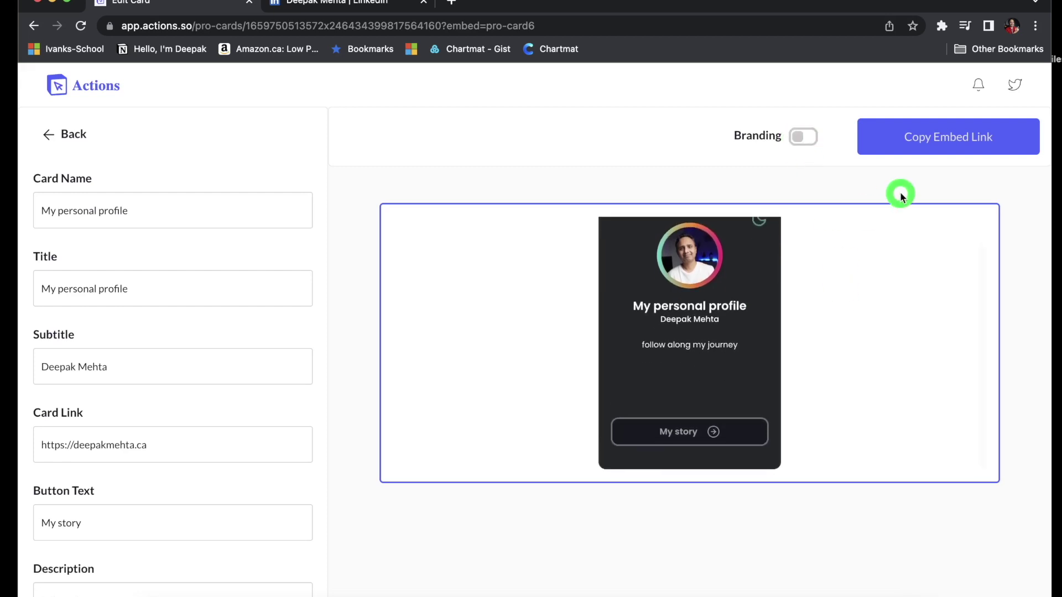
click(939, 146)
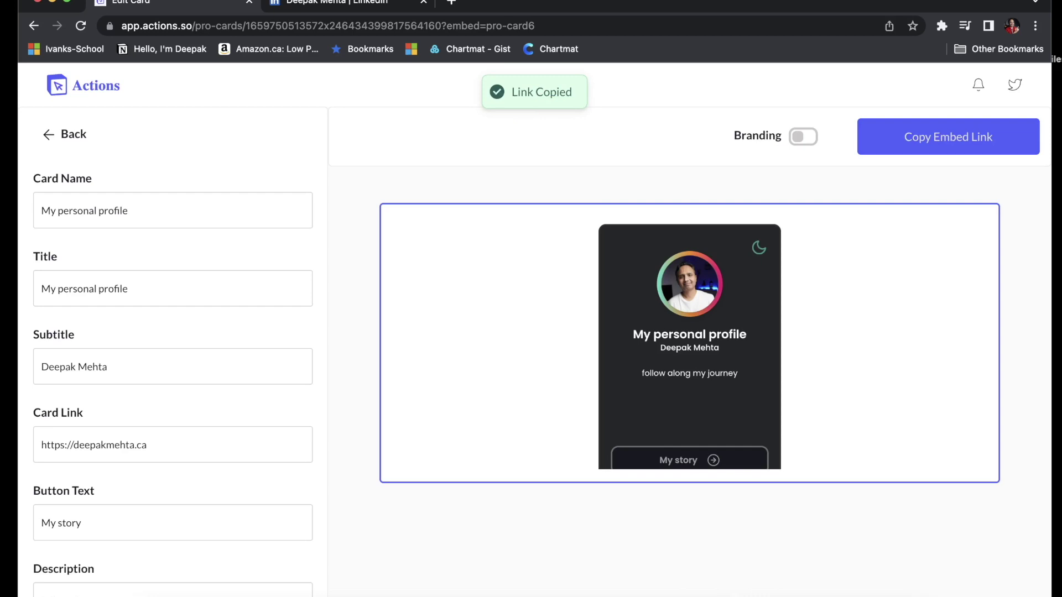
key(super+Tab)
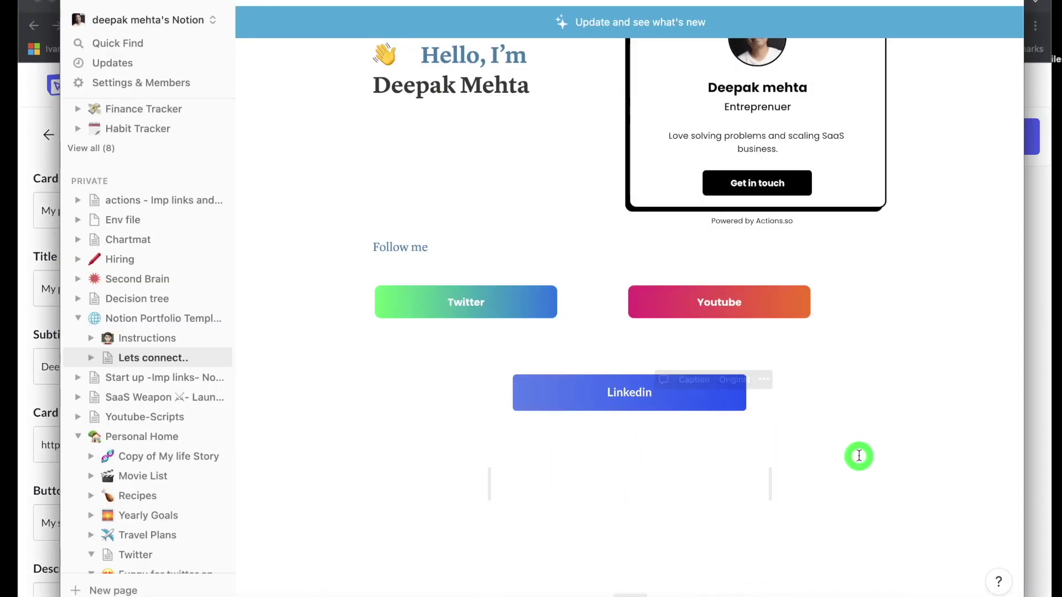
scroll(822, 448, down, 3)
scroll(436, 365, up, 1)
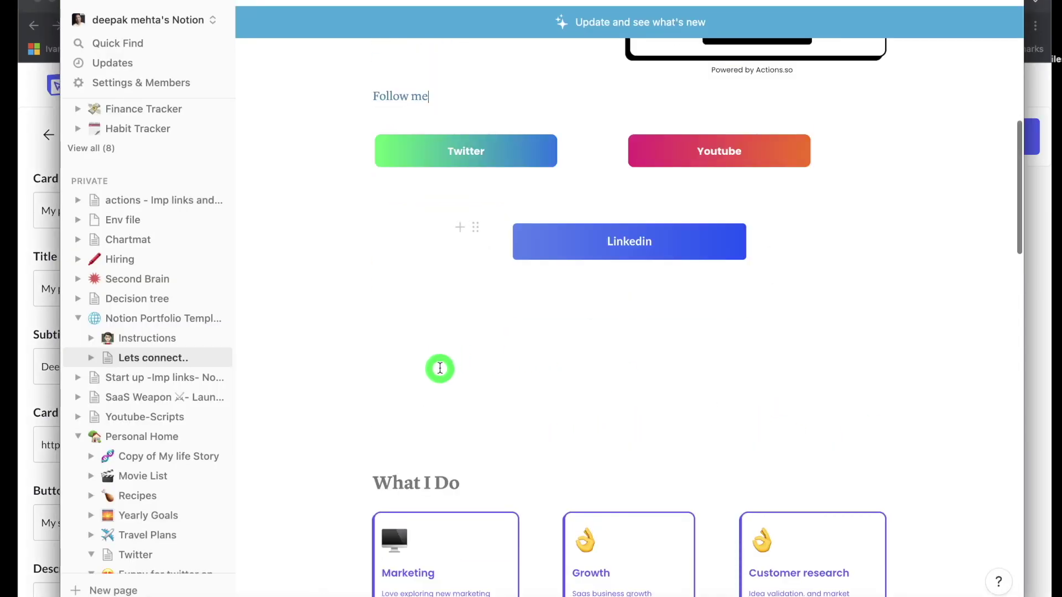
scroll(440, 368, down, 5)
Paste the embed link into an empty block below the What I Do cards and create the embed.
click(423, 470)
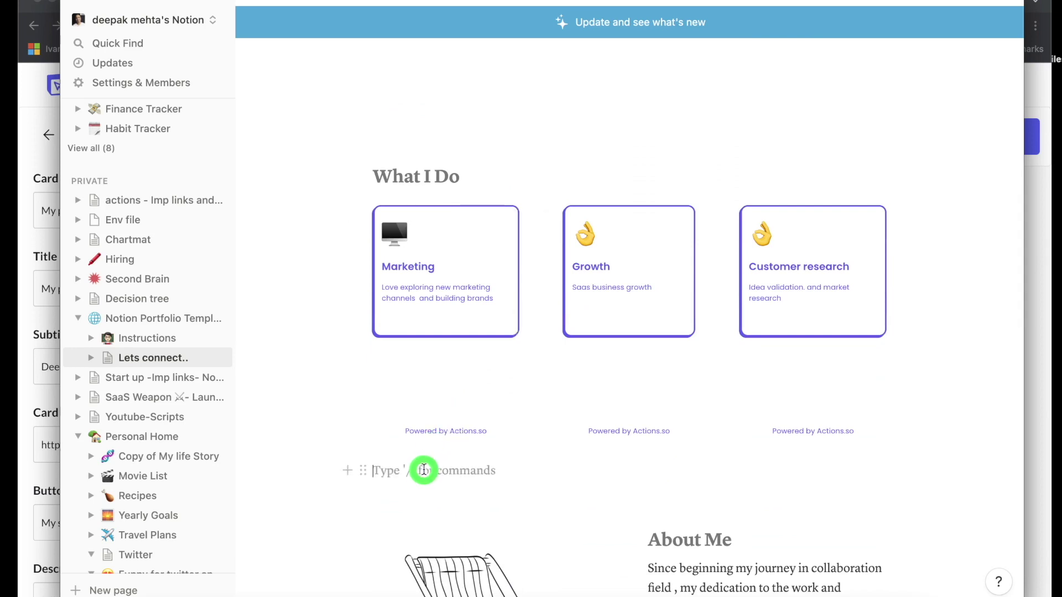
right_click(423, 471)
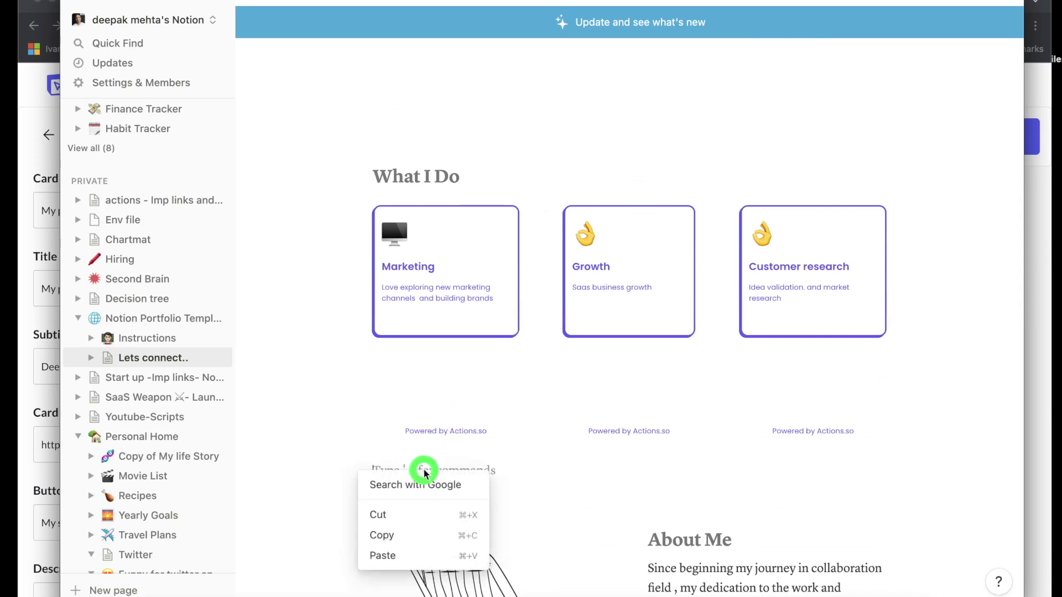
click(397, 553)
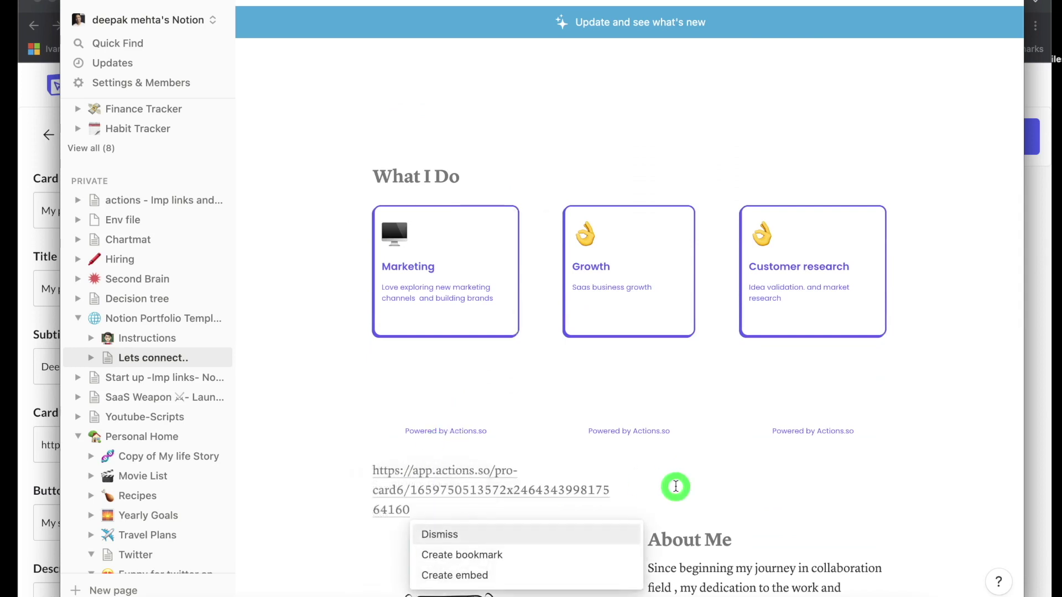
click(468, 576)
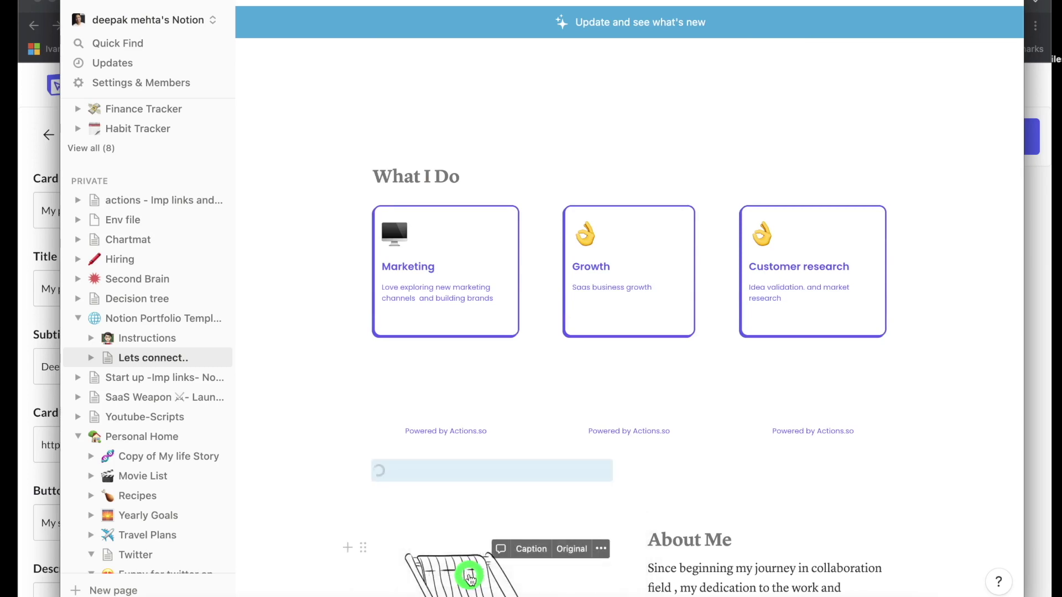
scroll(469, 573, down, 3)
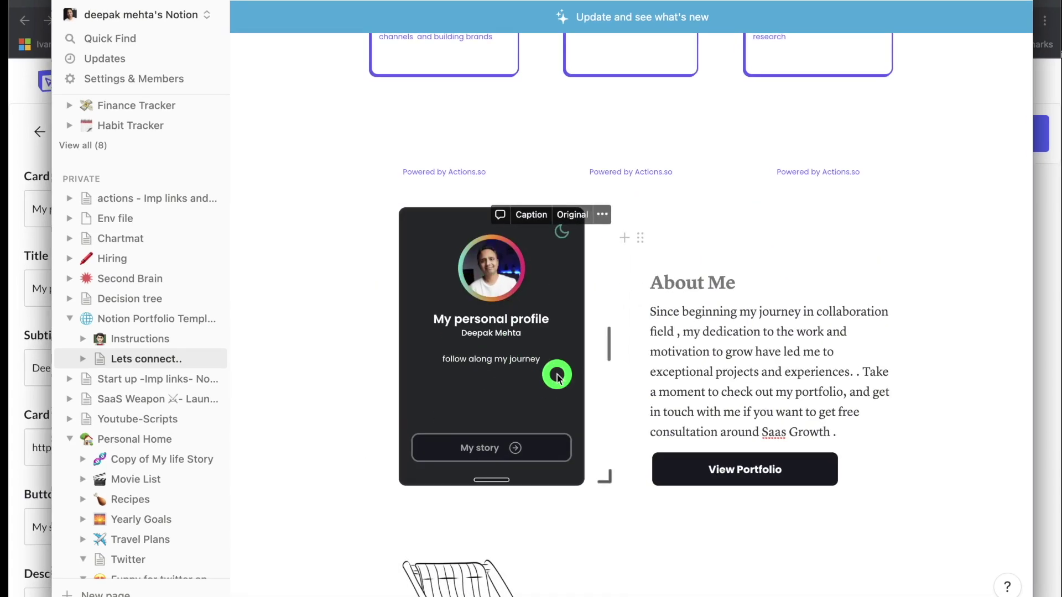
mouse_move(822, 389)
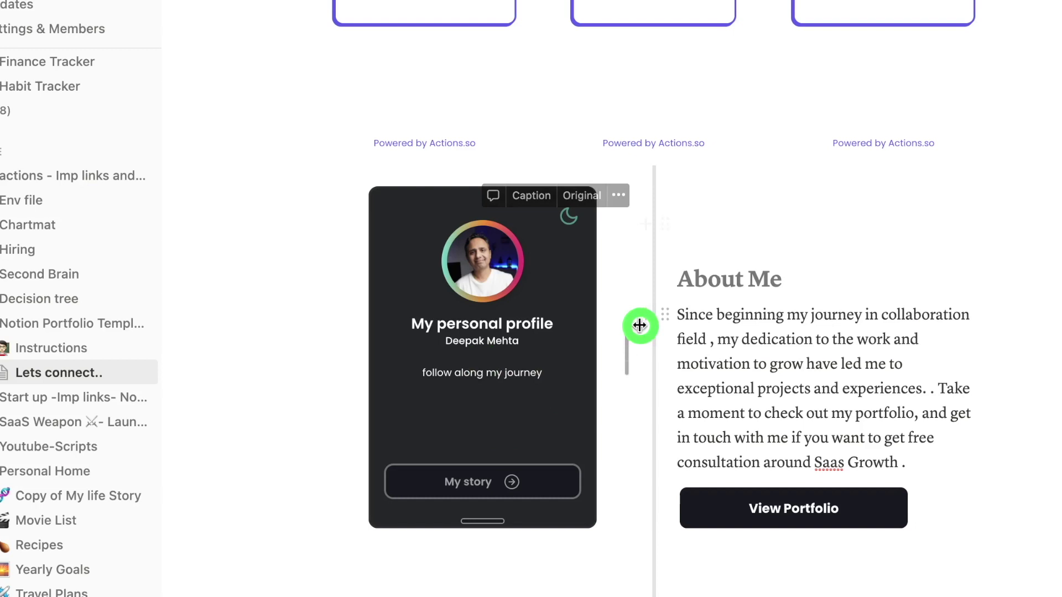
Toggle the embedded card's theme to light and back to dark.
click(565, 224)
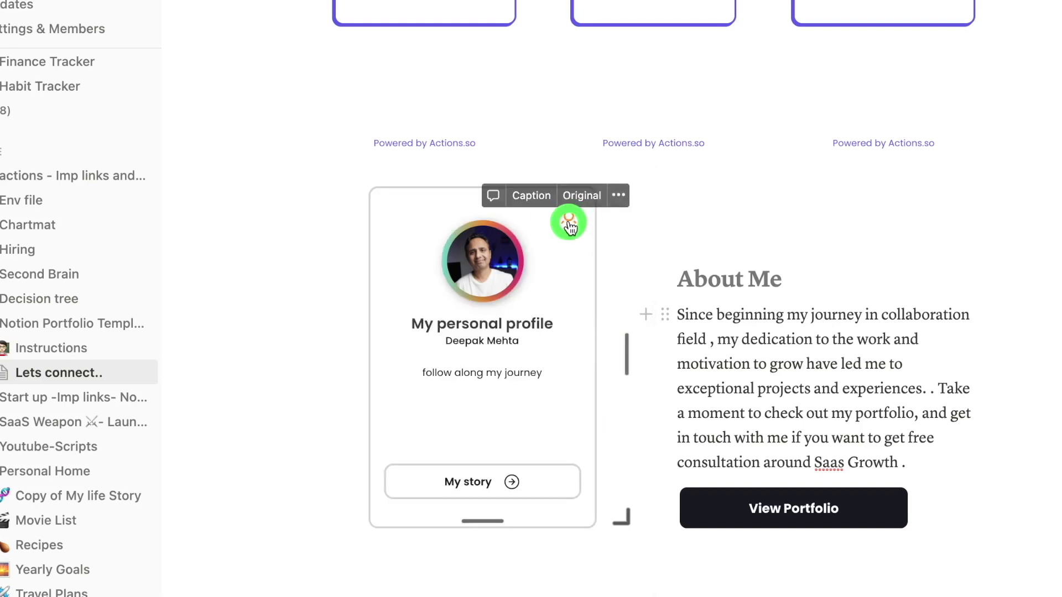
click(569, 225)
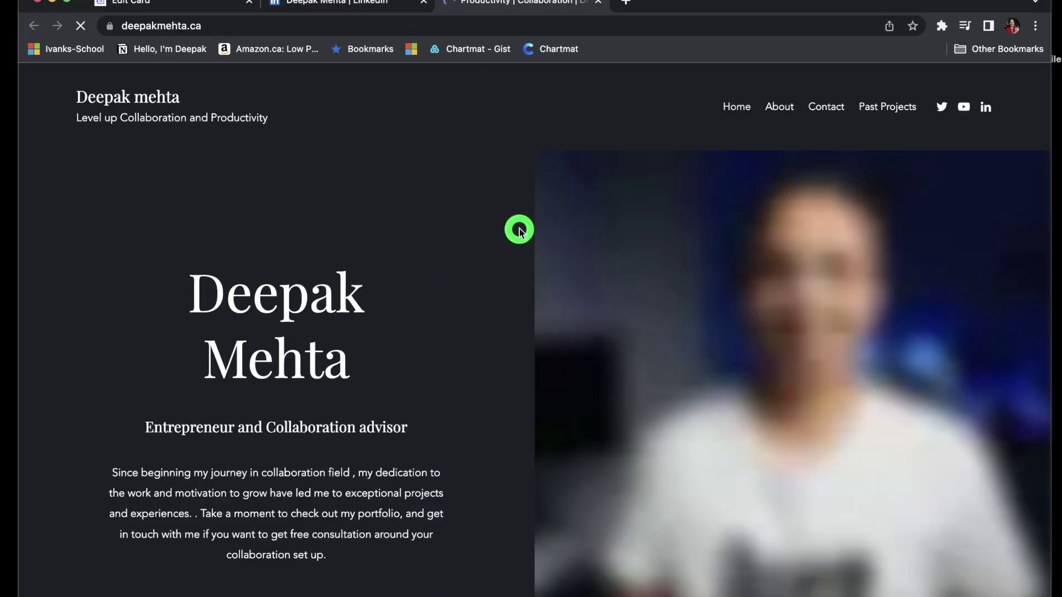
Return to the Edit Card browser tab showing the finished profile card.
click(196, 3)
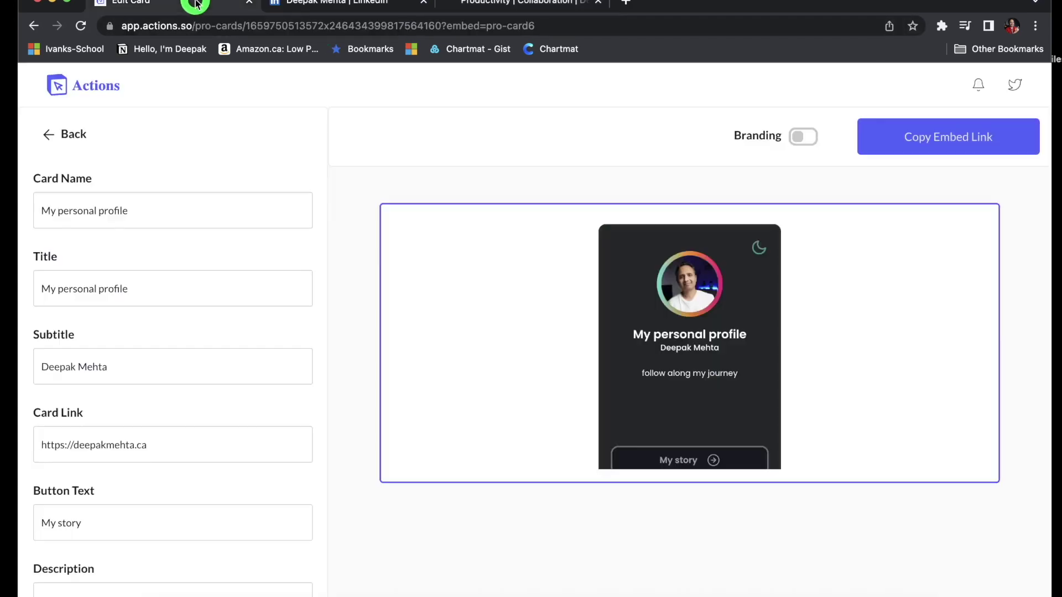